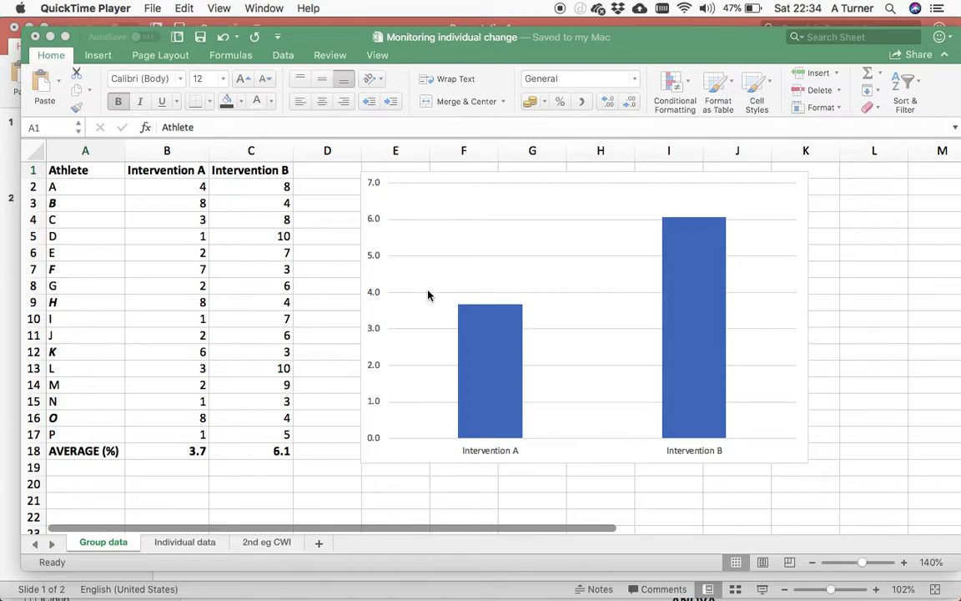
# Step: Switch to Safari to look at the "graphing team vs individual responses" video on the YouTube channel, and return to the Excel workbook
pyautogui.hotkey('ctrl', 'Up')
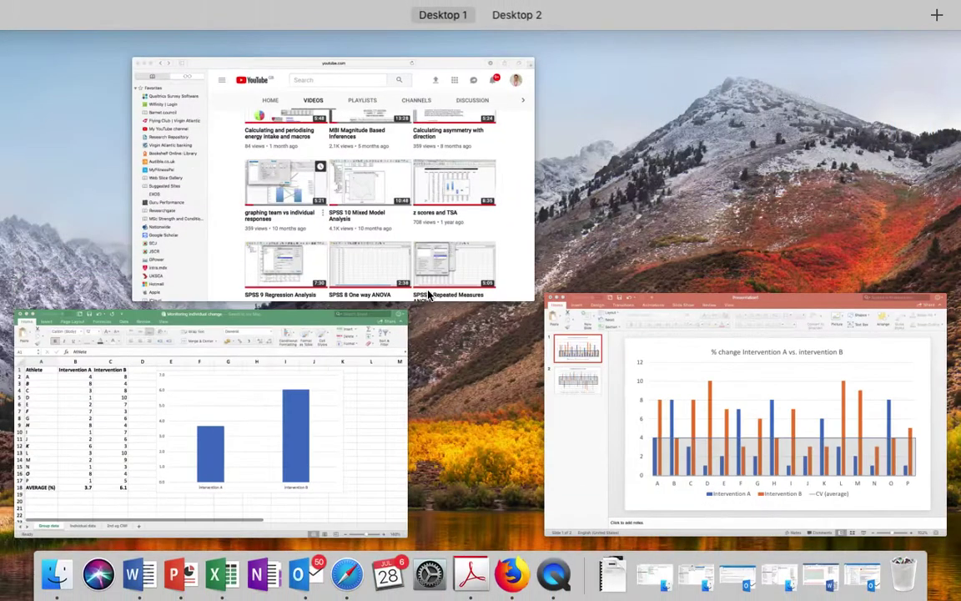
pyautogui.click(397, 294)
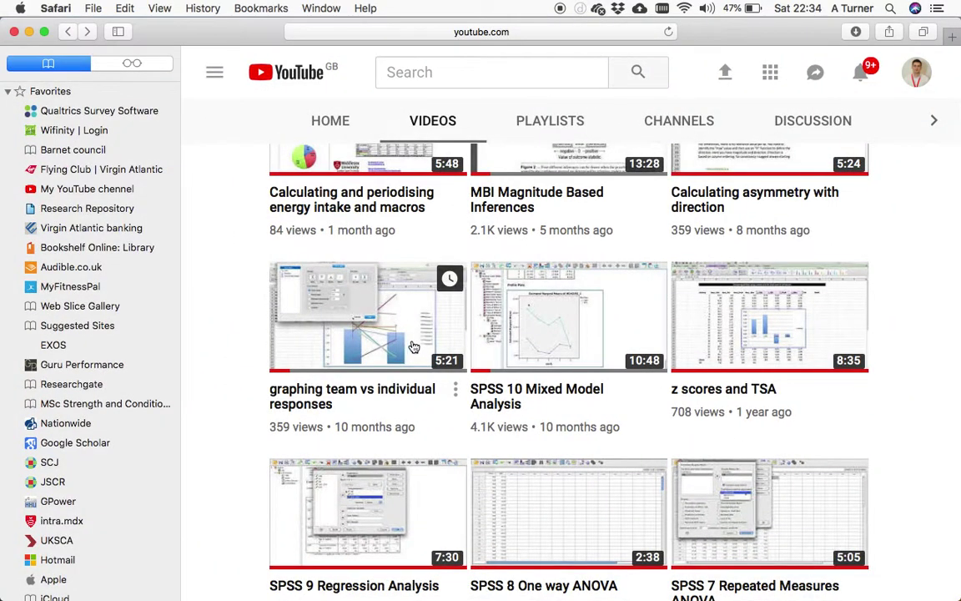
pyautogui.hotkey('ctrl', 'Up')
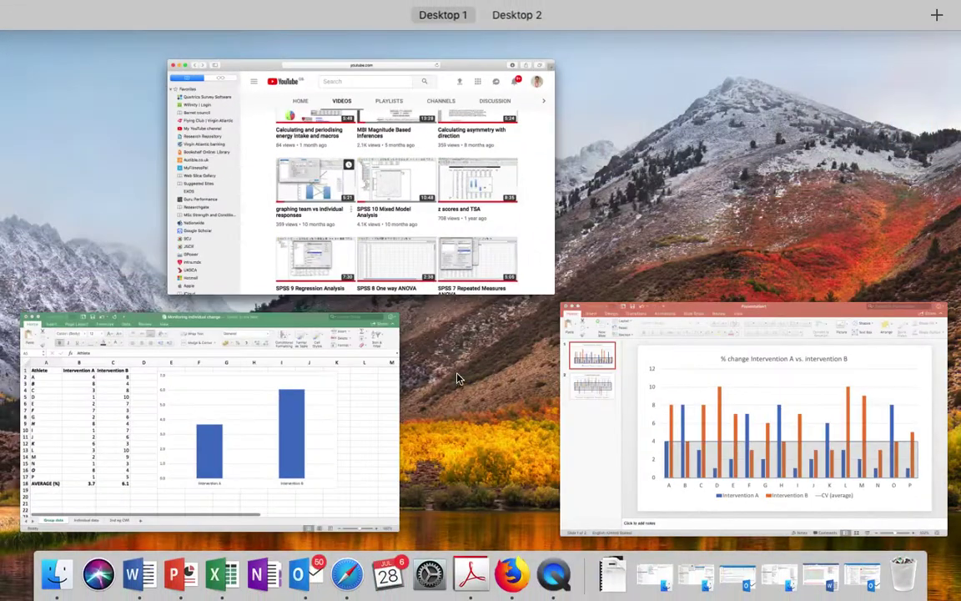
pyautogui.click(364, 371)
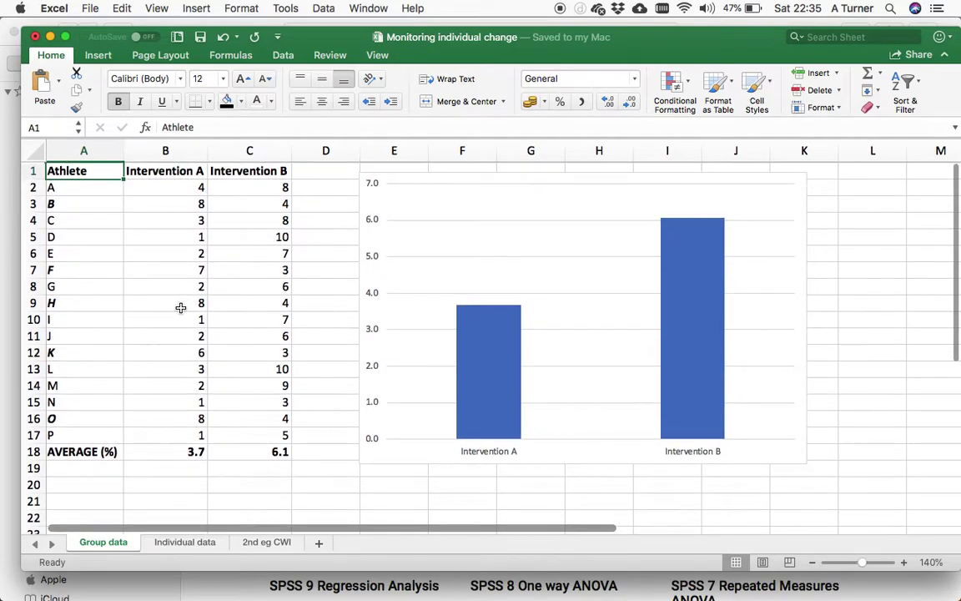
# Step: Switch to the PowerPoint presentation and examine the "% change Intervention A vs. intervention B" chart with its shaded CV band
pyautogui.hotkey('ctrl', 'Up')
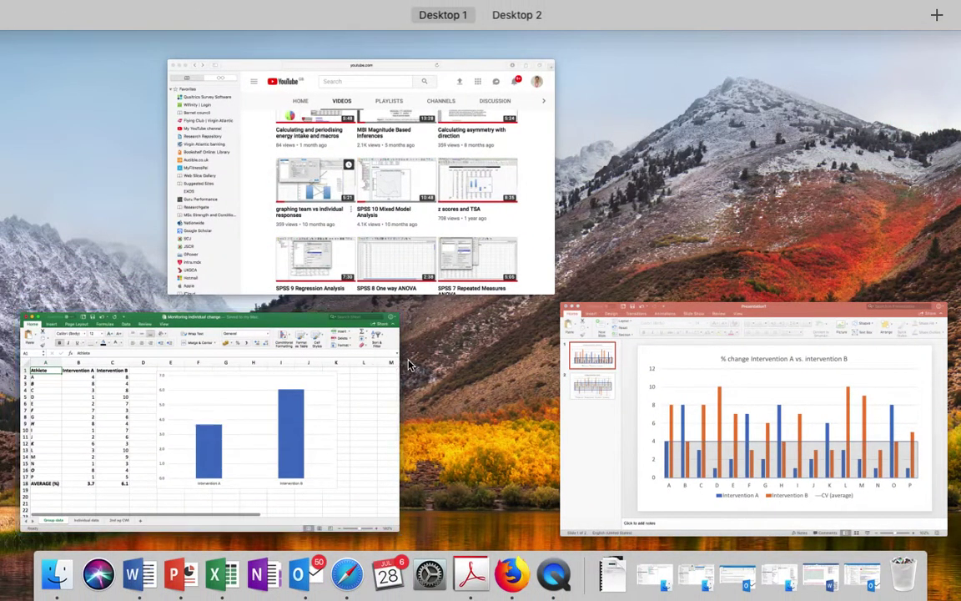
pyautogui.click(620, 389)
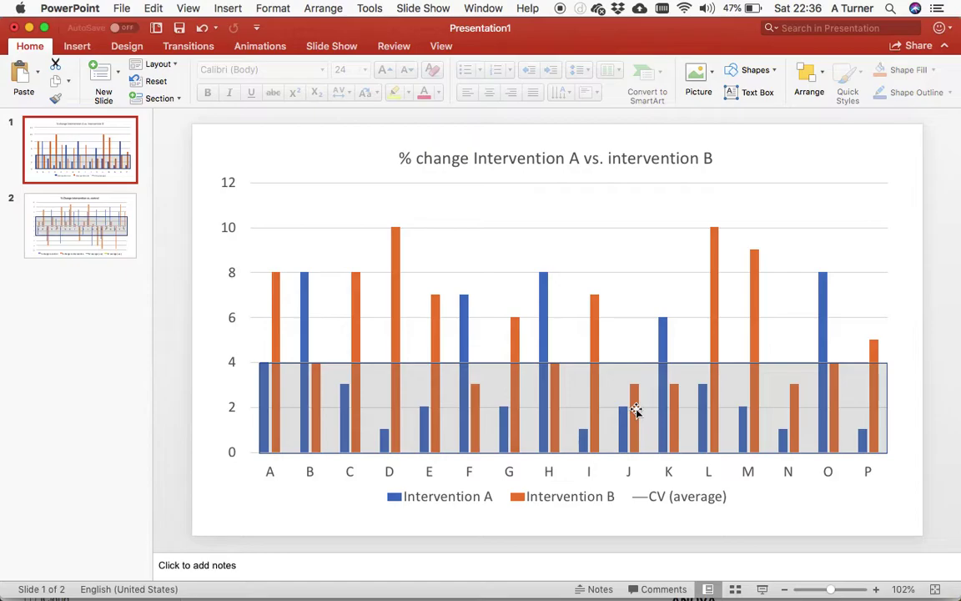
pyautogui.moveTo(342, 366)
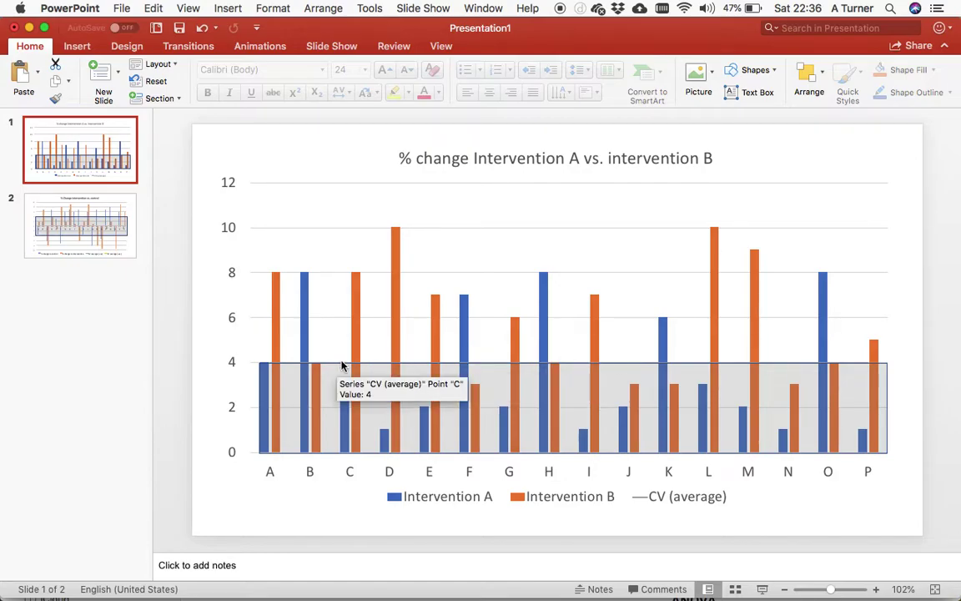
# Step: Switch back to the Excel workbook and open the Individual data sheet
pyautogui.hotkey('ctrl', 'Up')
pyautogui.click(263, 397)
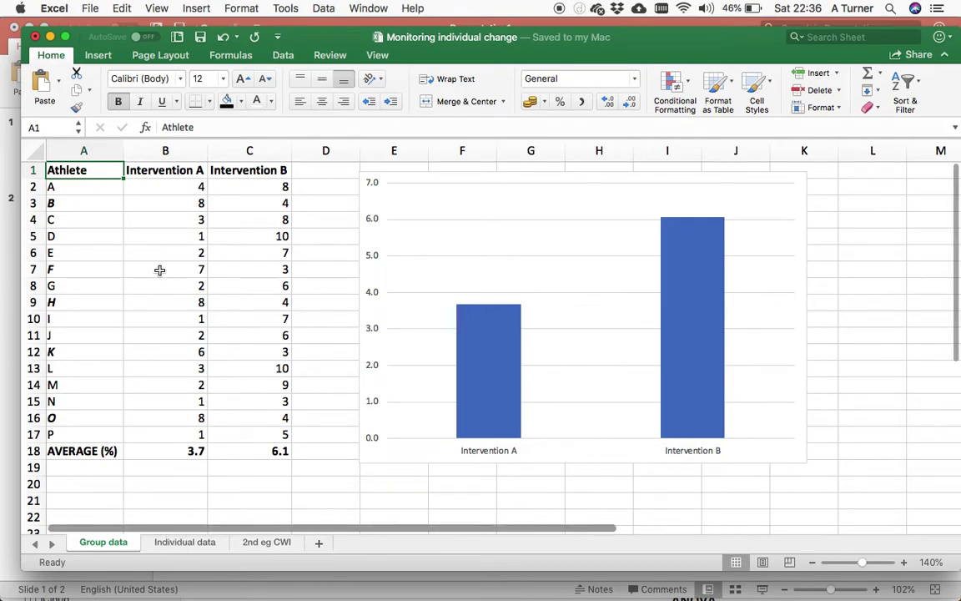
pyautogui.click(185, 544)
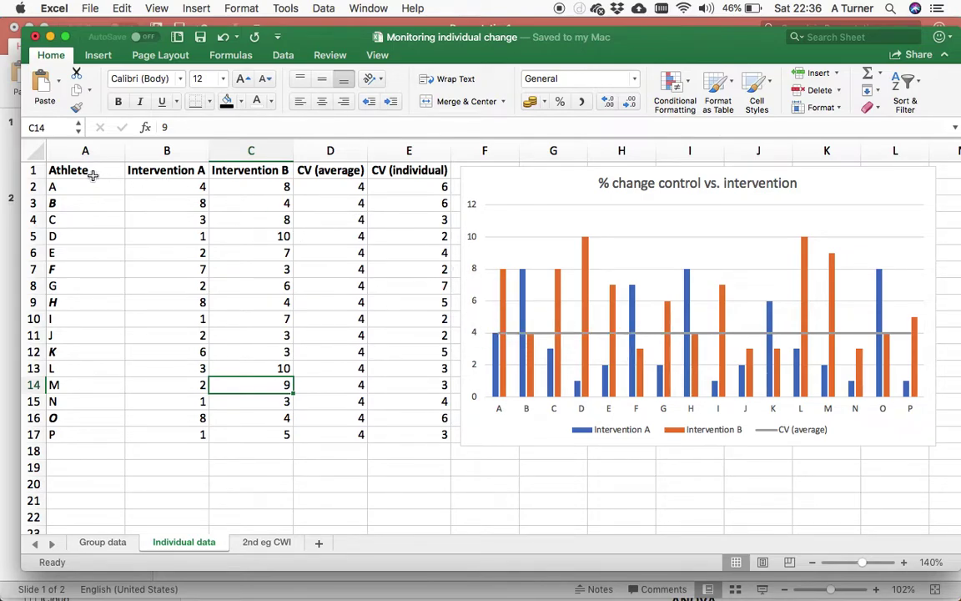
# Step: Insert a clustered column chart from the Athlete, Intervention A and Intervention B data in A1:C17, and delete it again
pyautogui.moveTo(79, 168); pyautogui.dragTo(253, 184)
pyautogui.moveTo(282, 241); pyautogui.dragTo(286, 436)
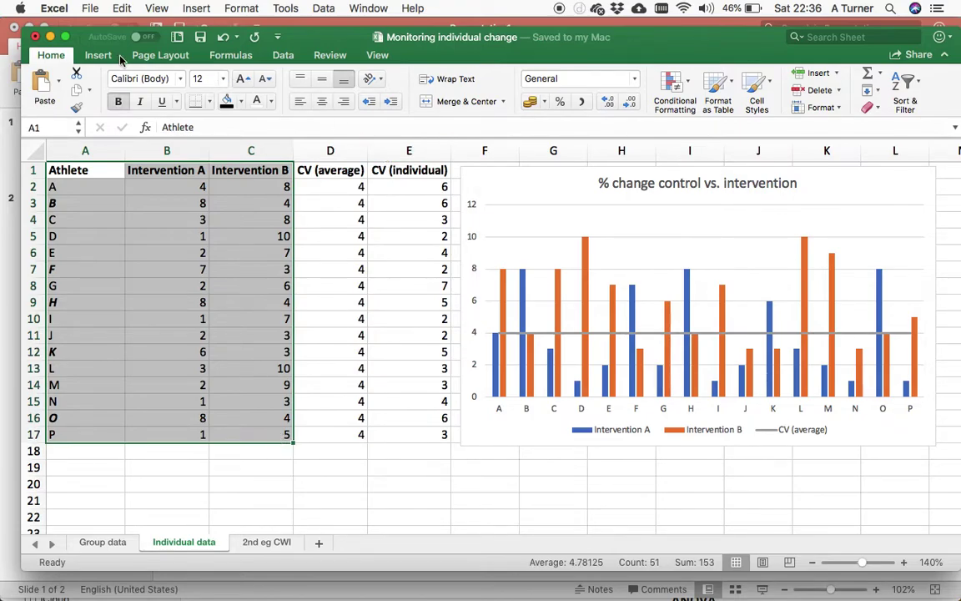
pyautogui.click(95, 55)
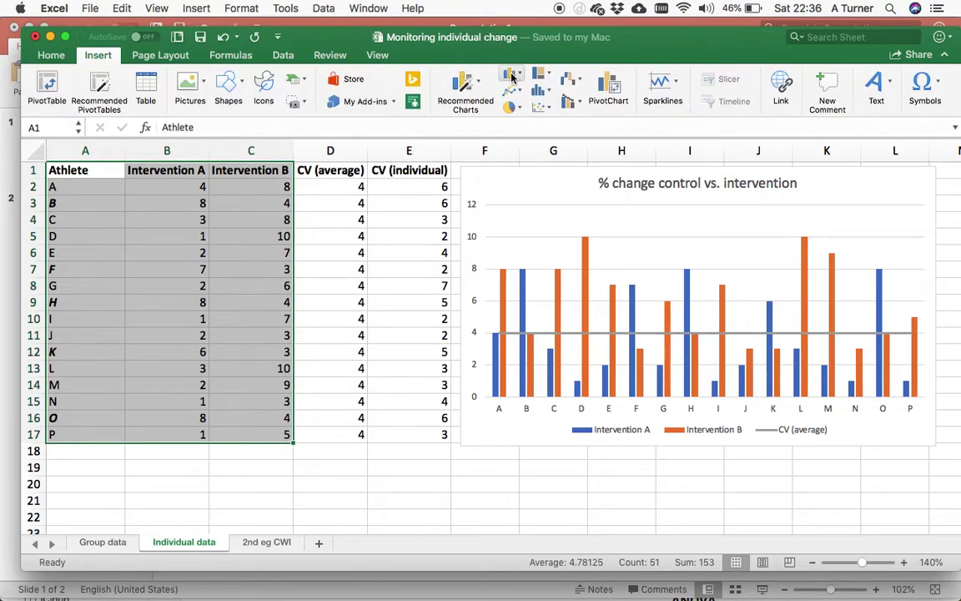
pyautogui.click(464, 83)
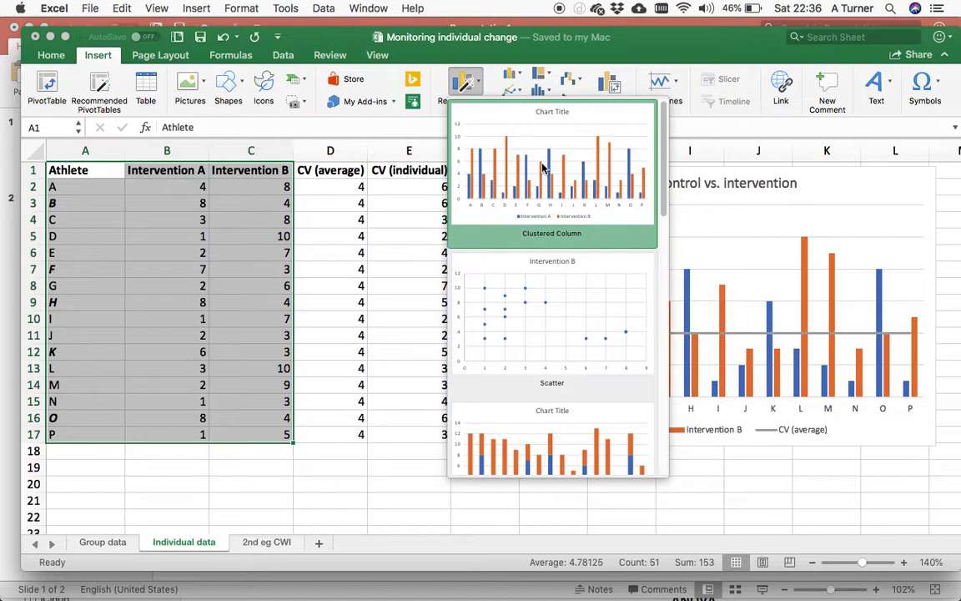
pyautogui.click(552, 210)
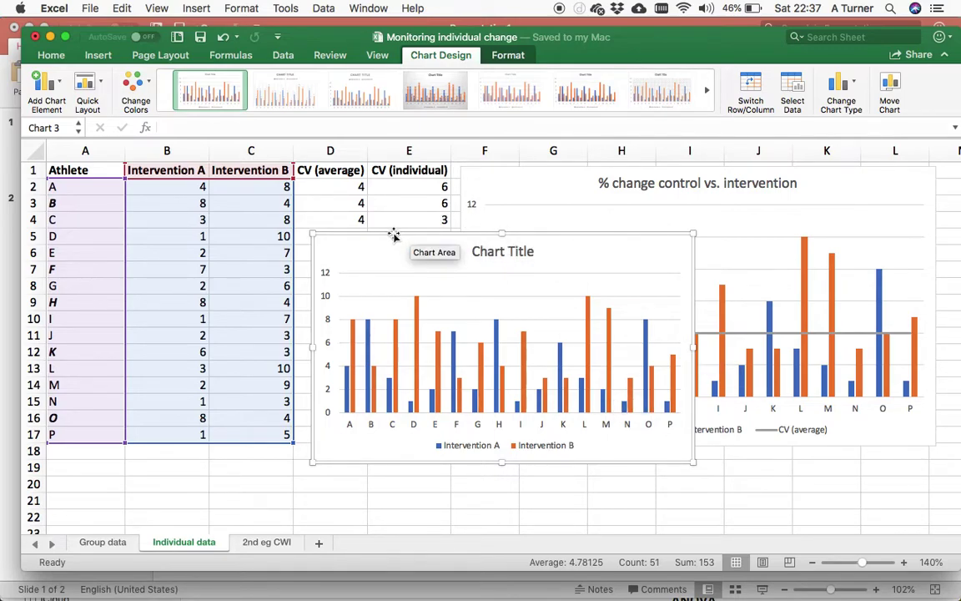
pyautogui.press('Escape')
pyautogui.press('Delete')
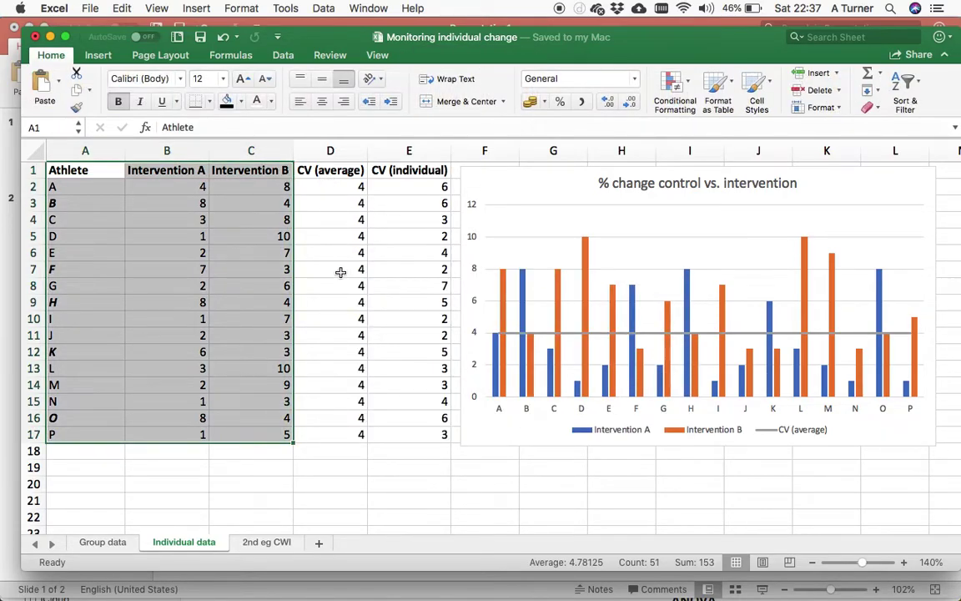
# Step: Switch to Safari to find the "Assessing the reliability of your data" video on the channel, and return to the Excel workbook
pyautogui.press('F3')
pyautogui.click(396, 221)
pyautogui.scroll(-5, 323, 345)
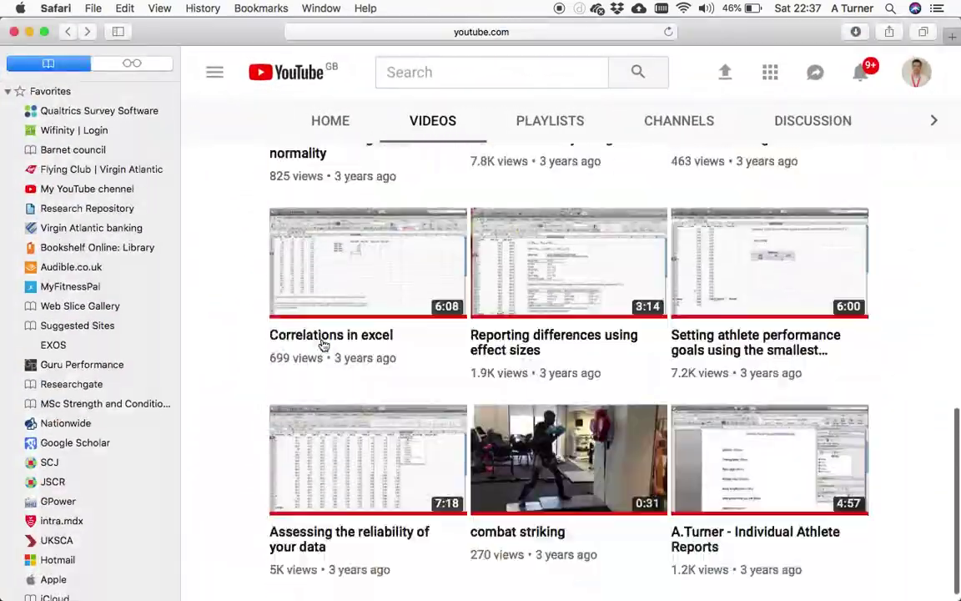
pyautogui.scroll(-1, 322, 345)
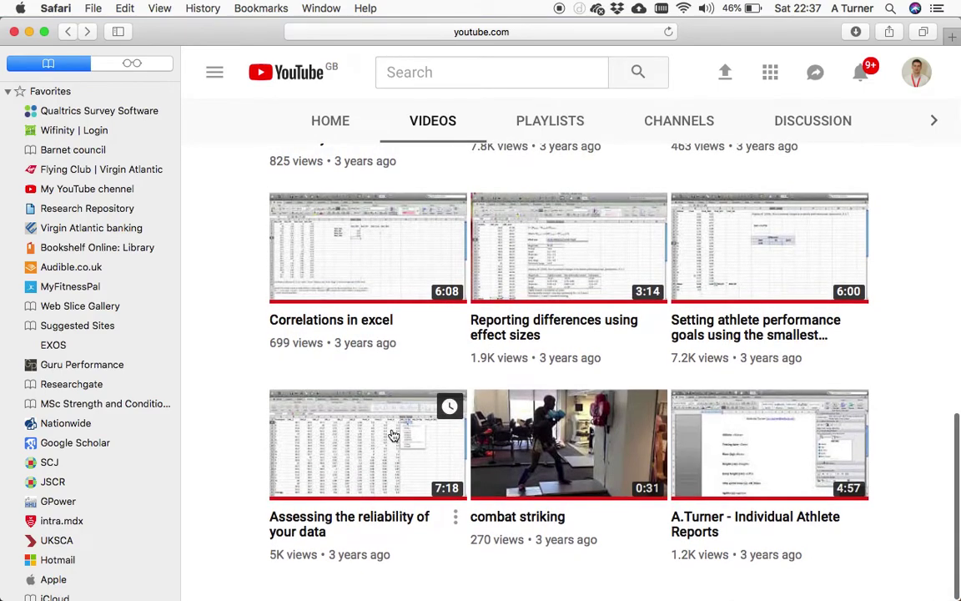
pyautogui.press('F3')
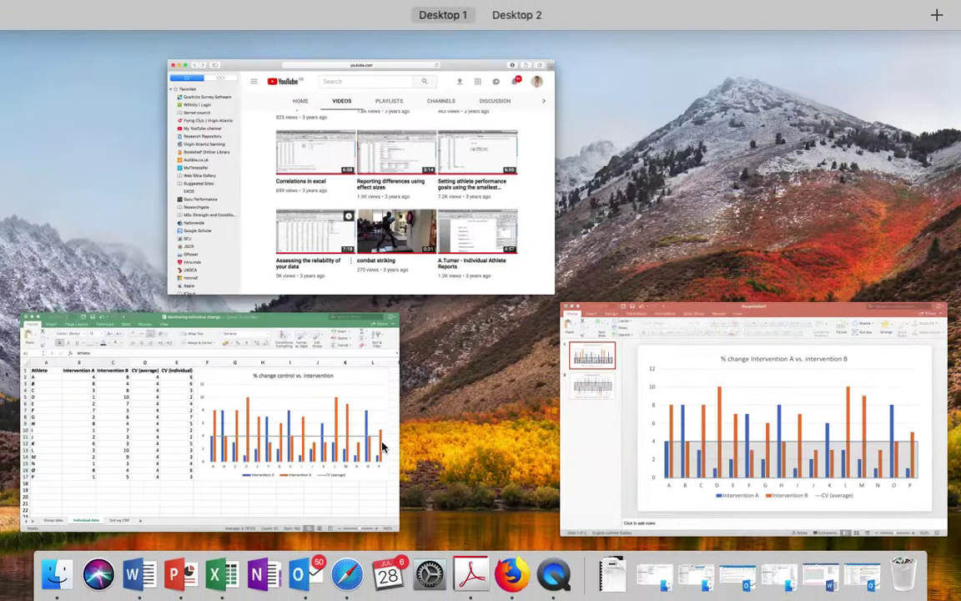
pyautogui.click(404, 443)
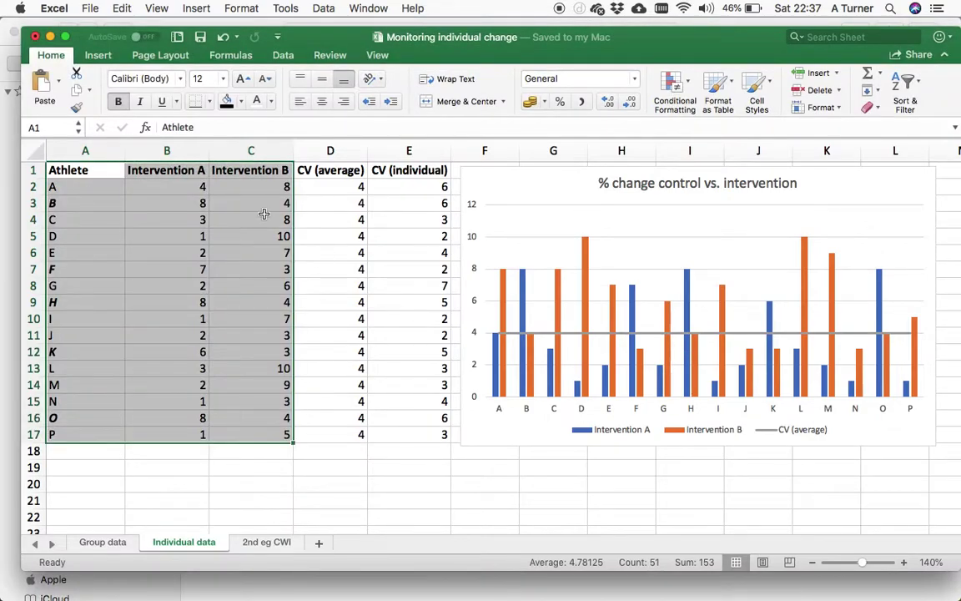
# Step: Insert a clustered column chart from A1:D17, including the CV (average) column
pyautogui.click(251, 218)
pyautogui.moveTo(97, 172); pyautogui.dragTo(325, 443)
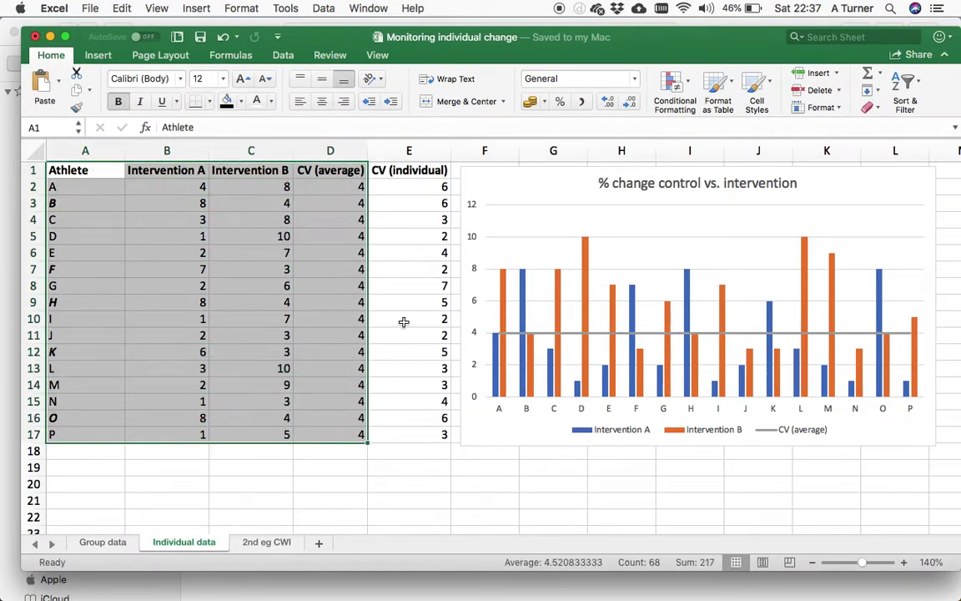
pyautogui.click(97, 55)
pyautogui.click(464, 81)
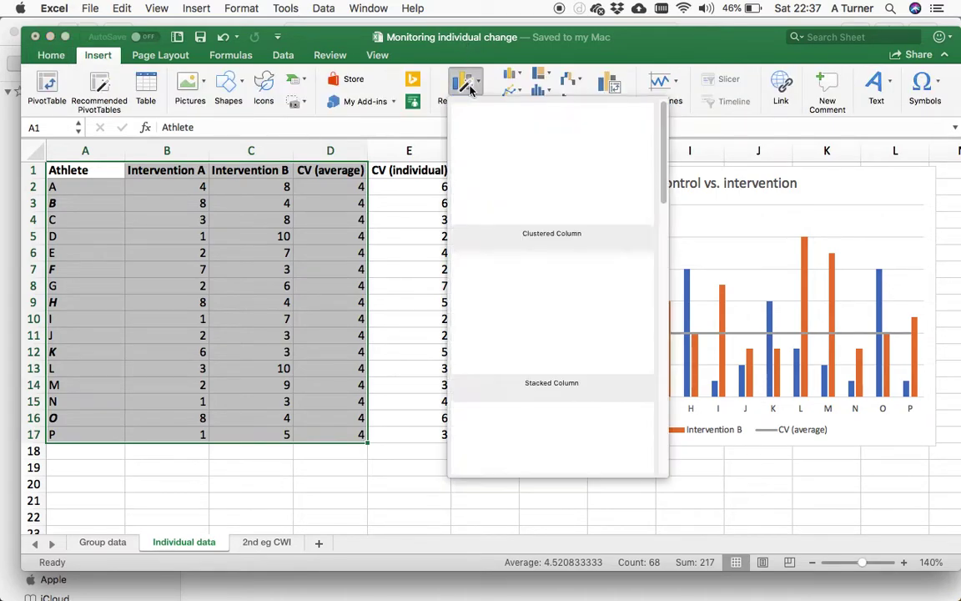
pyautogui.click(518, 170)
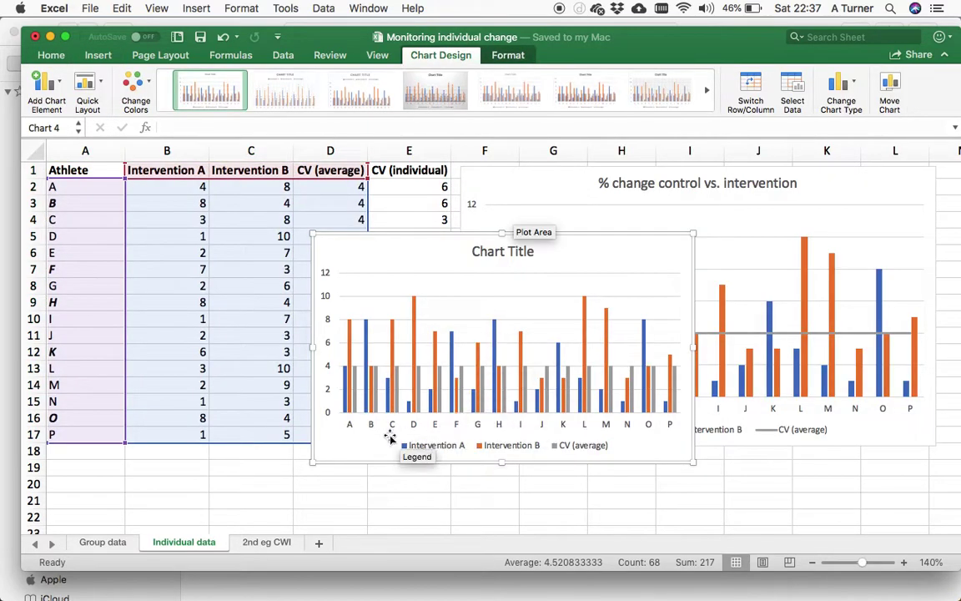
# Step: Change the CV (average) series in the new chart to a 2-D line, and delete that chart
pyautogui.click(377, 392)
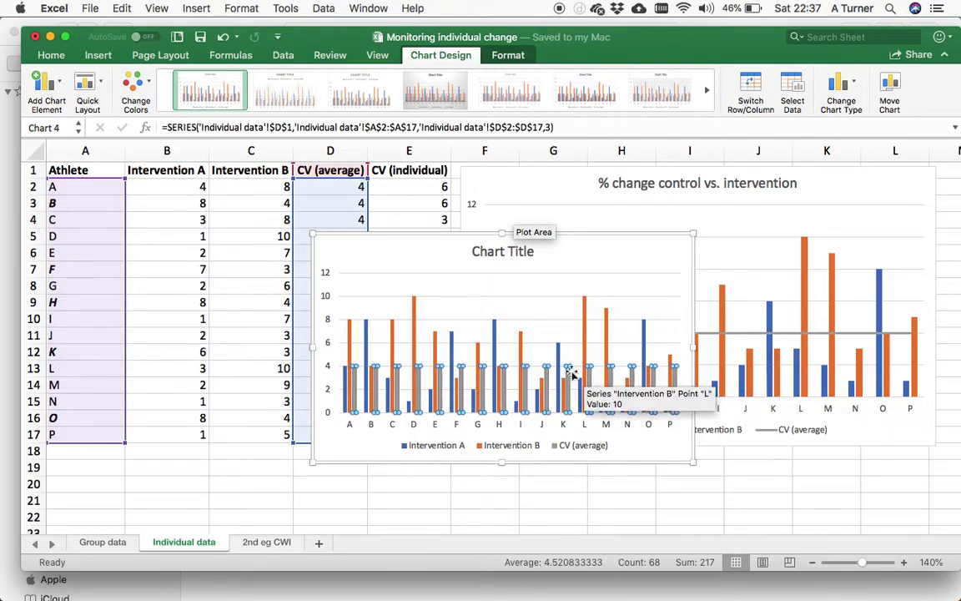
pyautogui.click(839, 84)
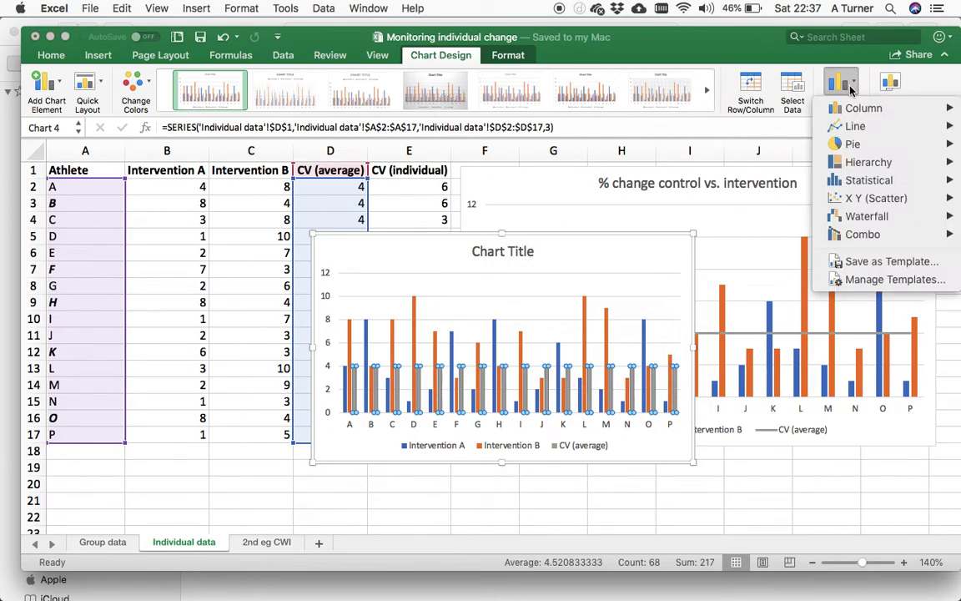
pyautogui.moveTo(857, 127)
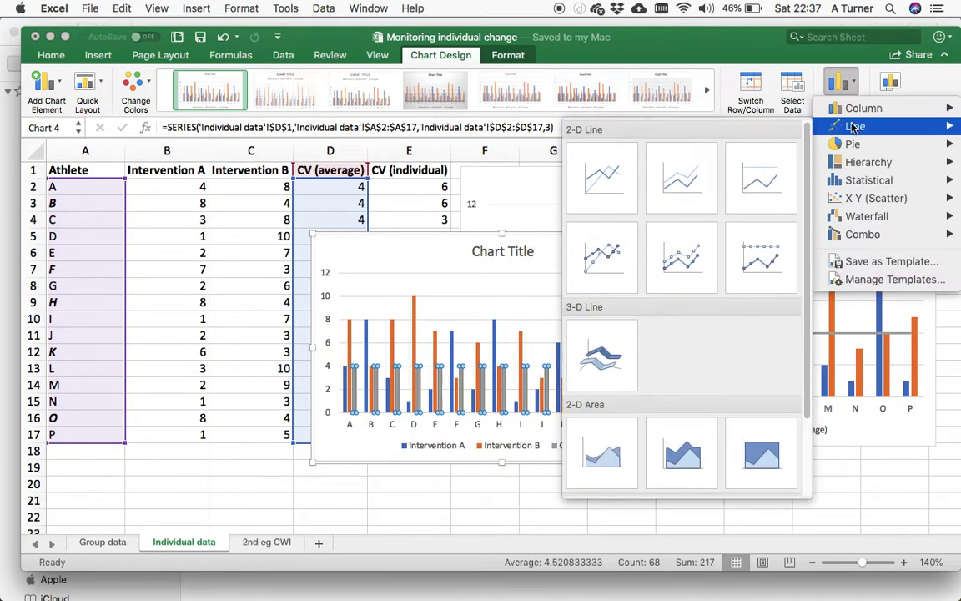
pyautogui.click(616, 180)
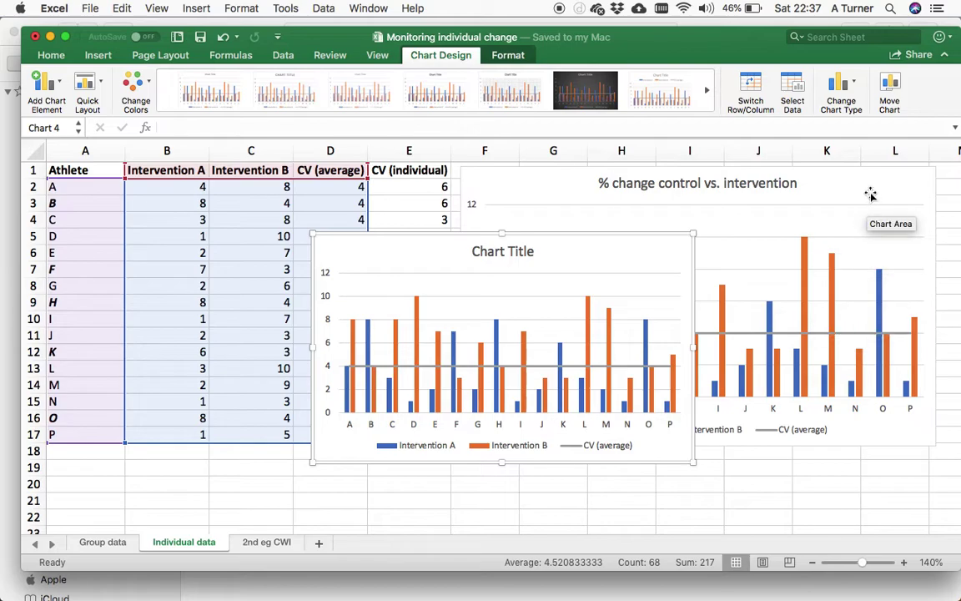
pyautogui.click(585, 234)
pyautogui.press('Delete')
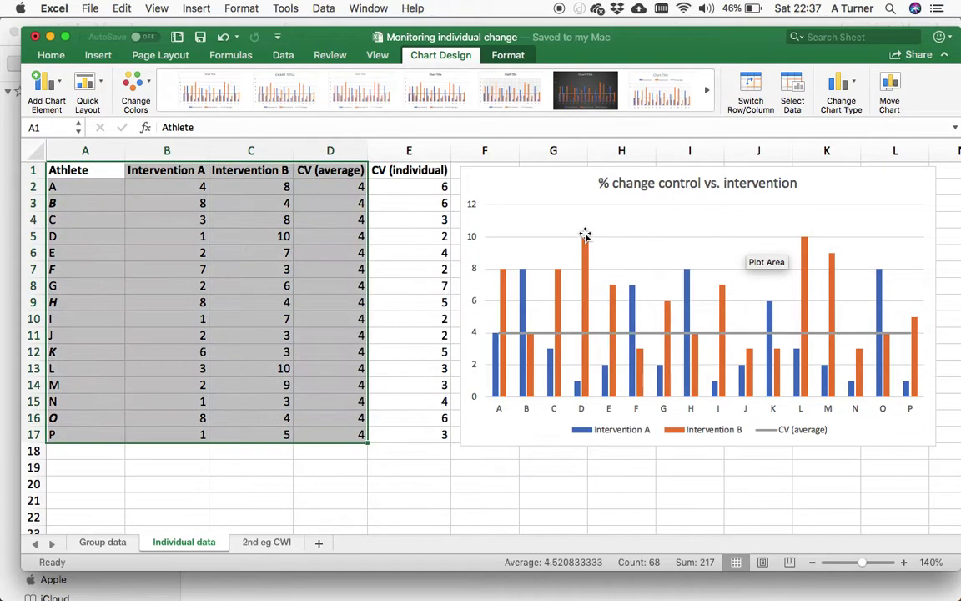
# Step: Switch to PowerPoint and reposition the shaded rectangle on slide 1 so its upper edge lines up with the CV line at 4
pyautogui.hotkey('ctrl', 'Up')
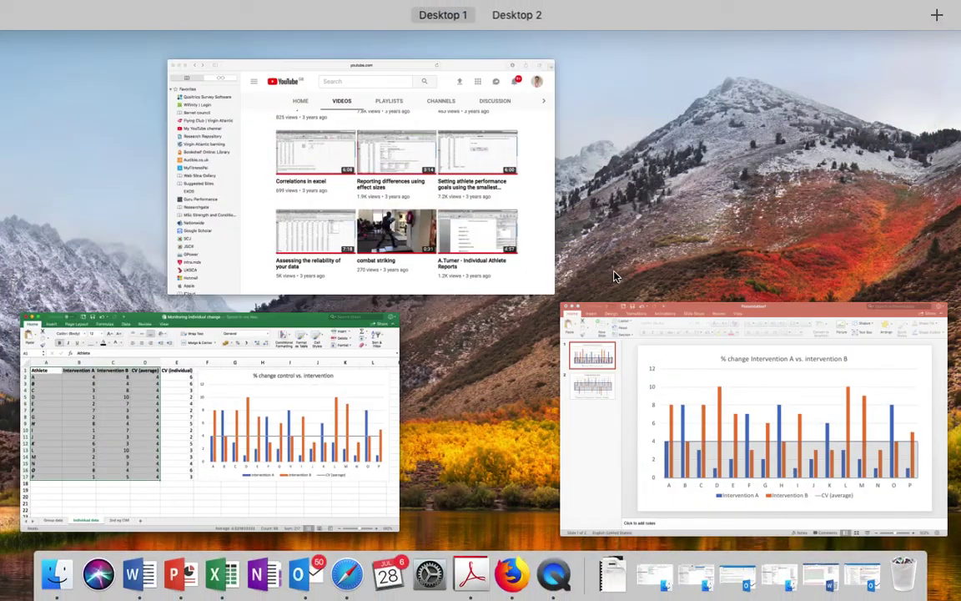
pyautogui.click(703, 389)
pyautogui.moveTo(388, 372)
pyautogui.mouseDown()
pyautogui.moveTo(379, 262)
pyautogui.moveTo(402, 200)
pyautogui.moveTo(373, 247)
pyautogui.moveTo(402, 303)
pyautogui.moveTo(383, 371)
pyautogui.mouseUp()
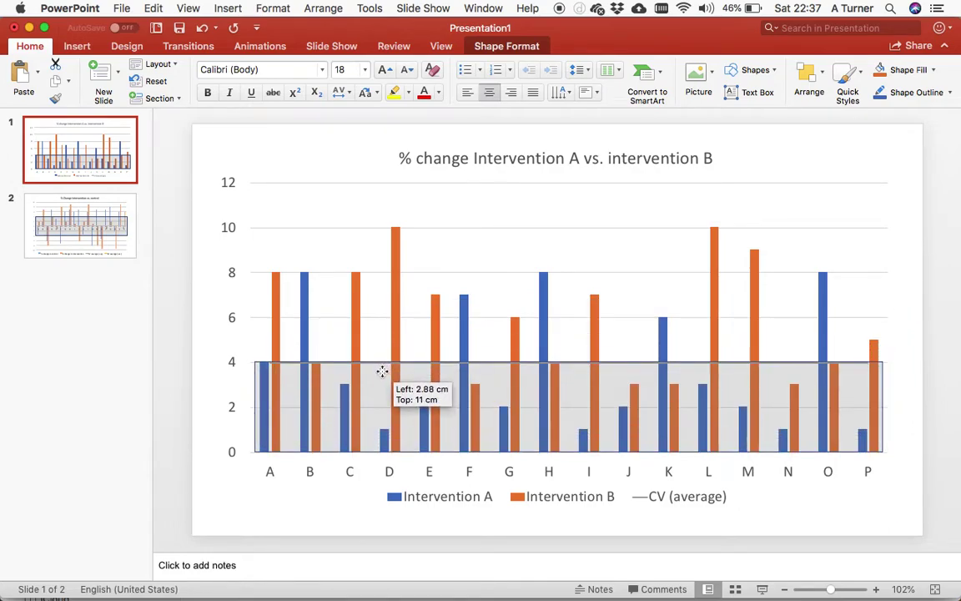
pyautogui.moveTo(382, 371); pyautogui.dragTo(383, 370)
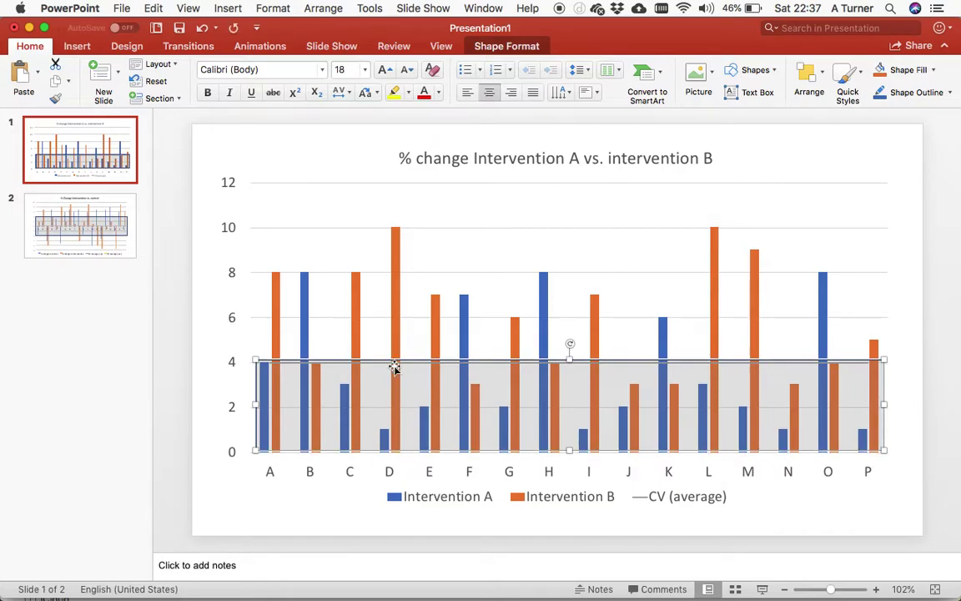
pyautogui.press('Down')
pyautogui.press('Down')
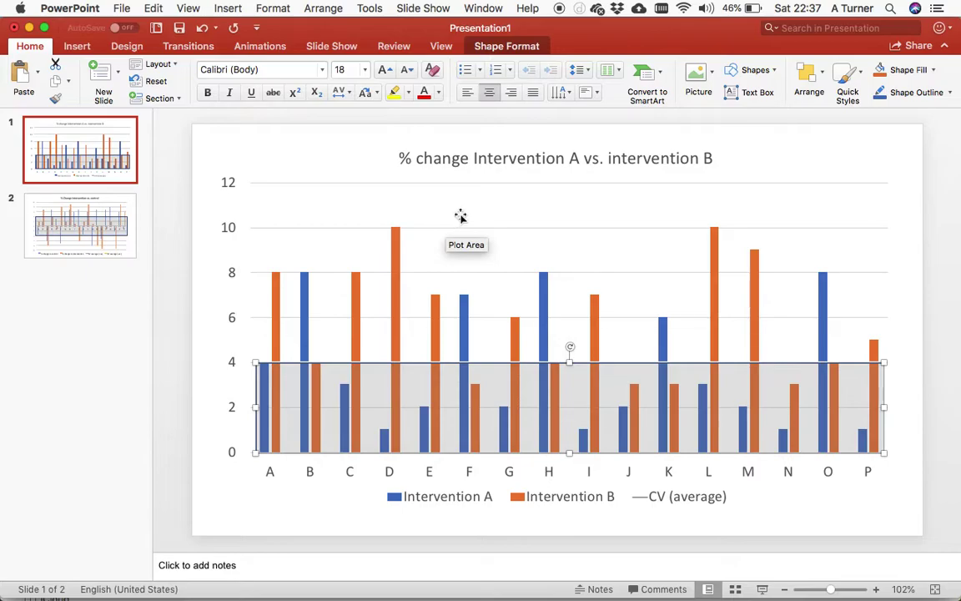
# Step: Switch back to Excel and make the chart's CV (average) line plot the CV (individual) values in E2:E17
pyautogui.hotkey('ctrl', 'Up')
pyautogui.click(261, 451)
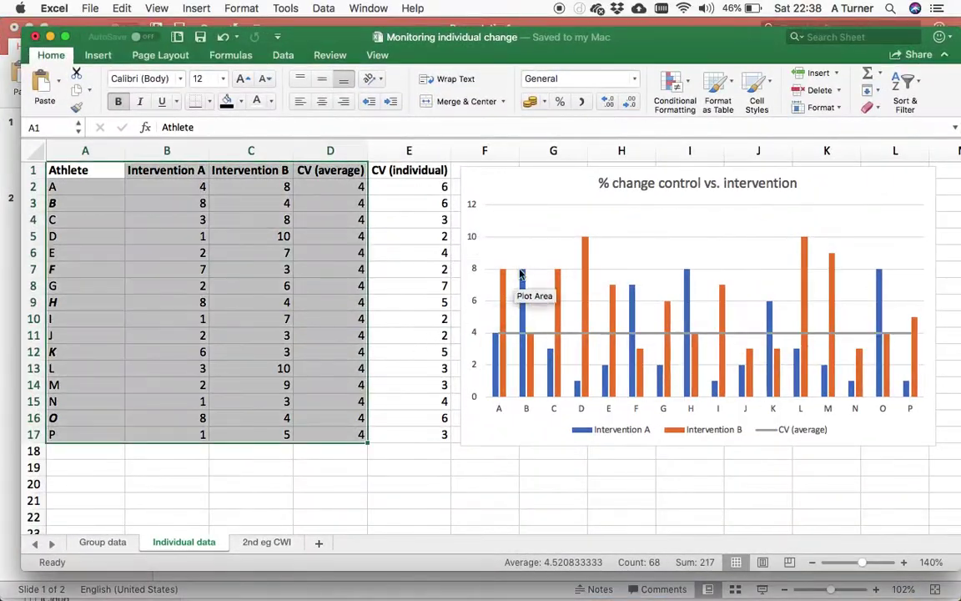
pyautogui.click(431, 258)
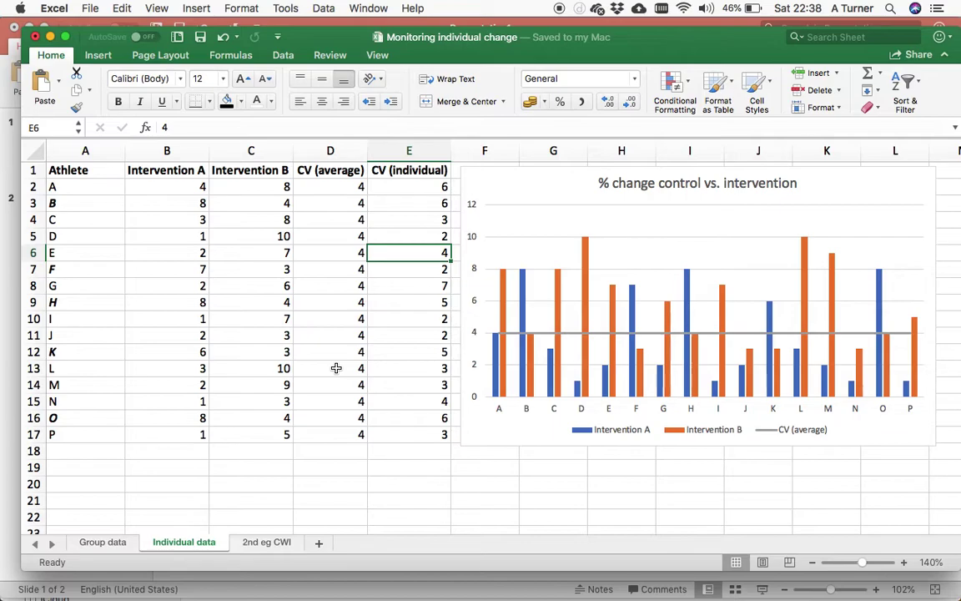
pyautogui.click(583, 338)
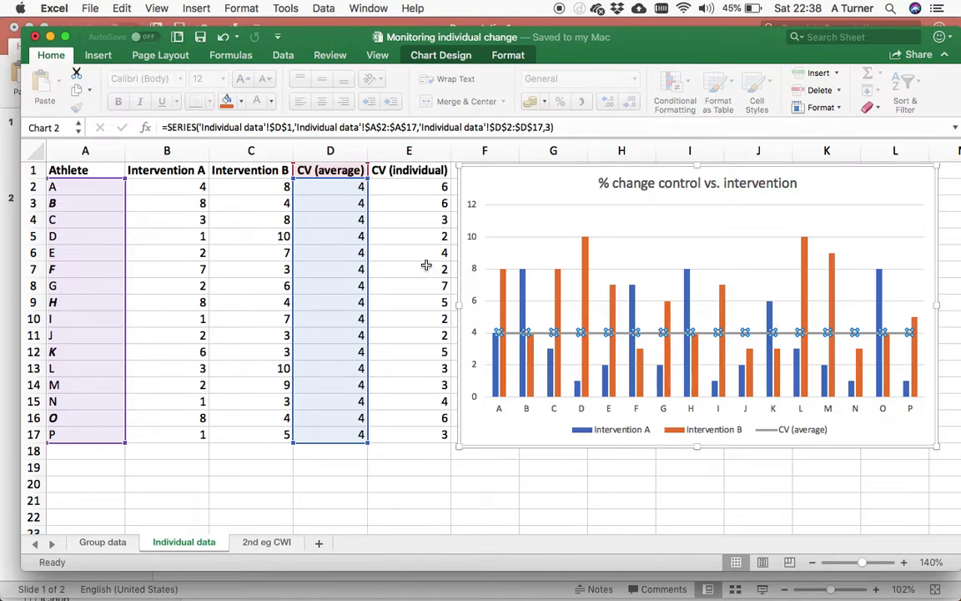
pyautogui.moveTo(368, 258); pyautogui.dragTo(388, 260)
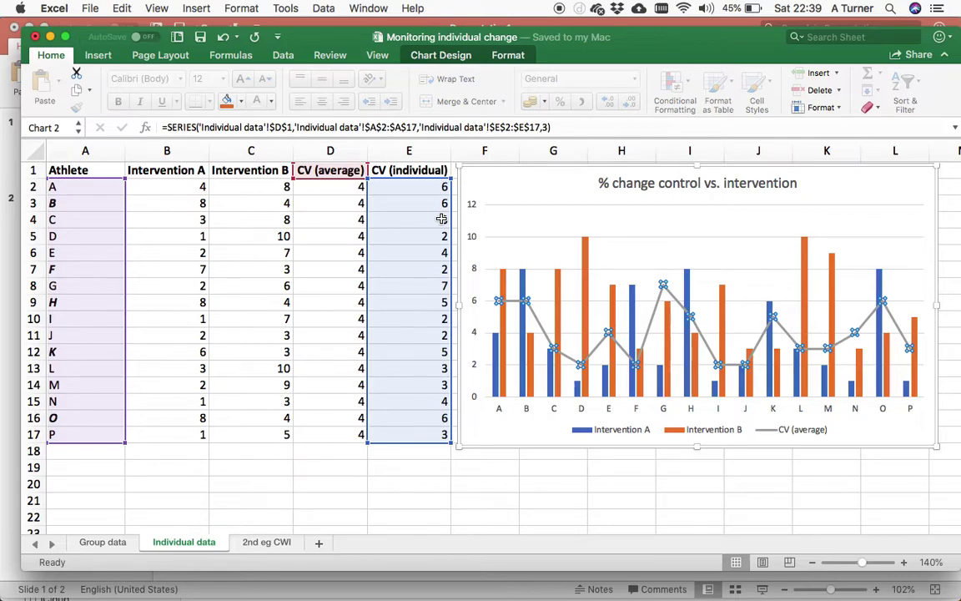
pyautogui.click(426, 288)
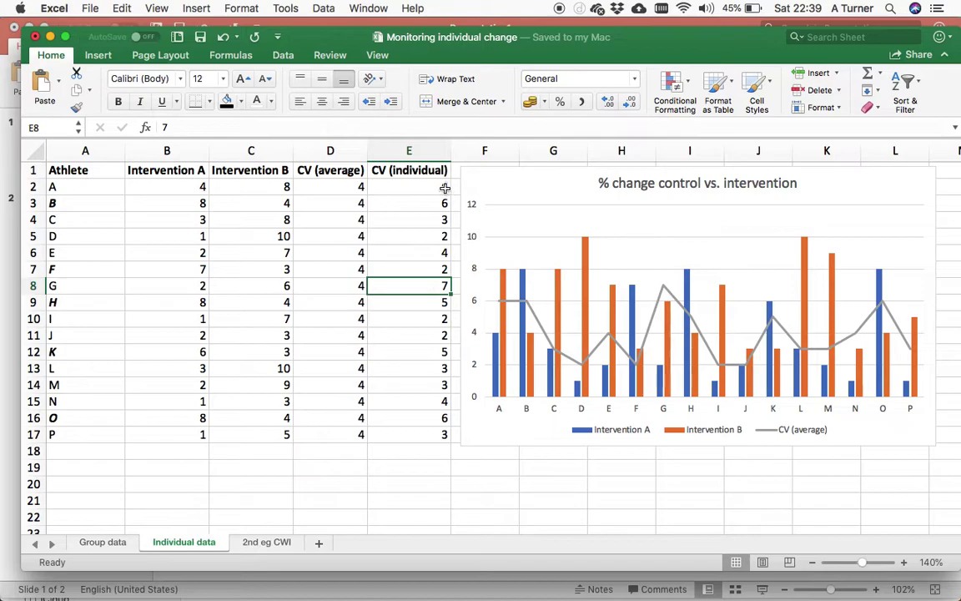
# Step: Move the chart's CV (average) line data range from the individual CVs back to the CV (average) values in D2:D17
pyautogui.moveTo(418, 186); pyautogui.dragTo(413, 431)
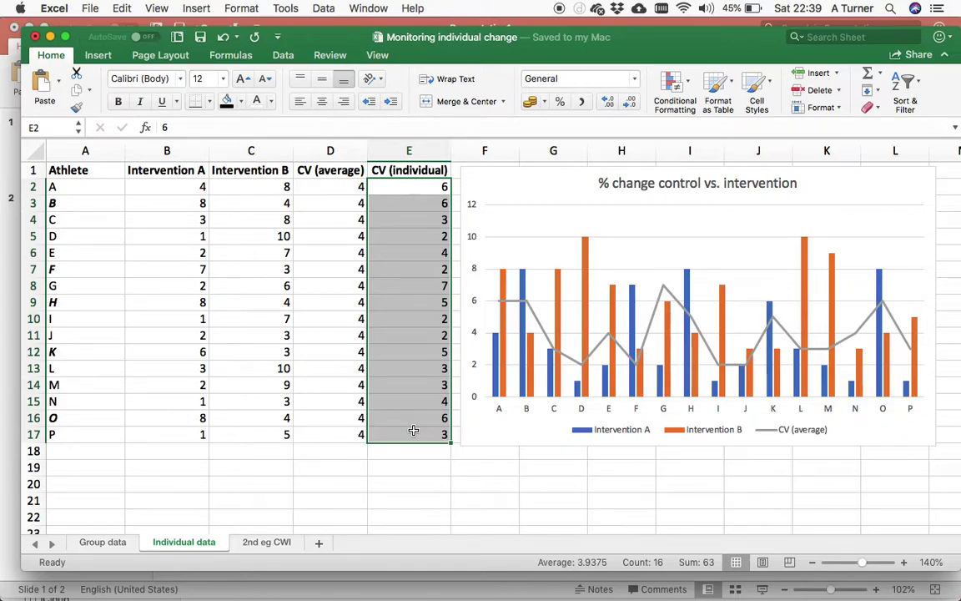
pyautogui.click(494, 305)
pyautogui.moveTo(370, 288); pyautogui.dragTo(339, 290)
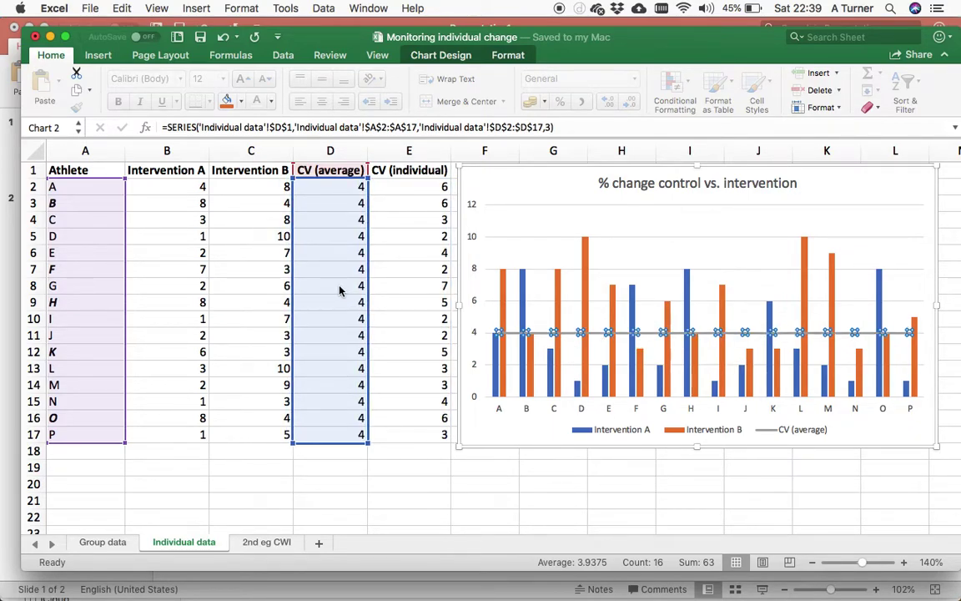
pyautogui.click(414, 459)
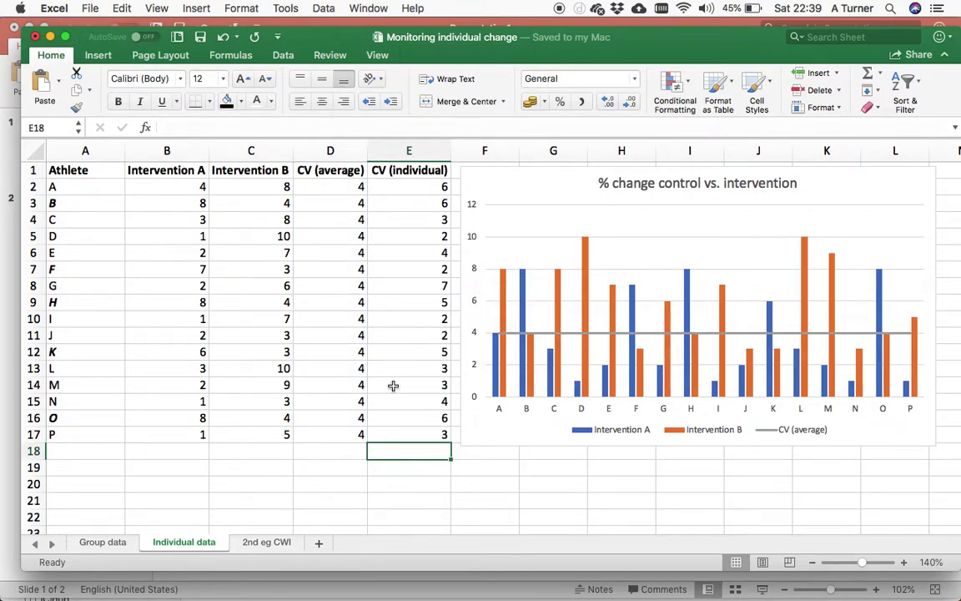
# Step: Open the 2nd eg CWI sheet and examine the athletes' percentage changes in the control and intervention columns
pyautogui.click(276, 543)
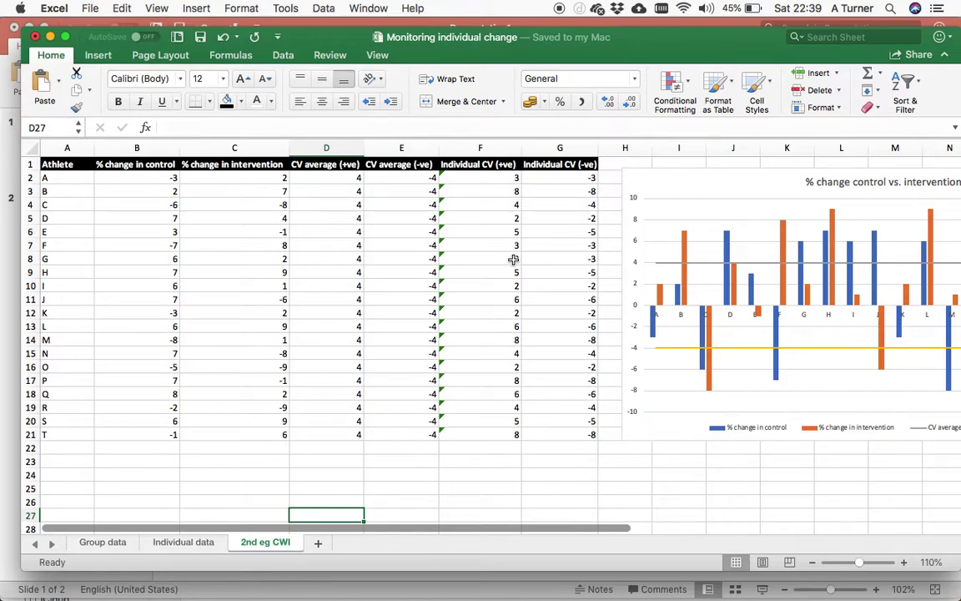
pyautogui.hscroll(2, 440, 211)
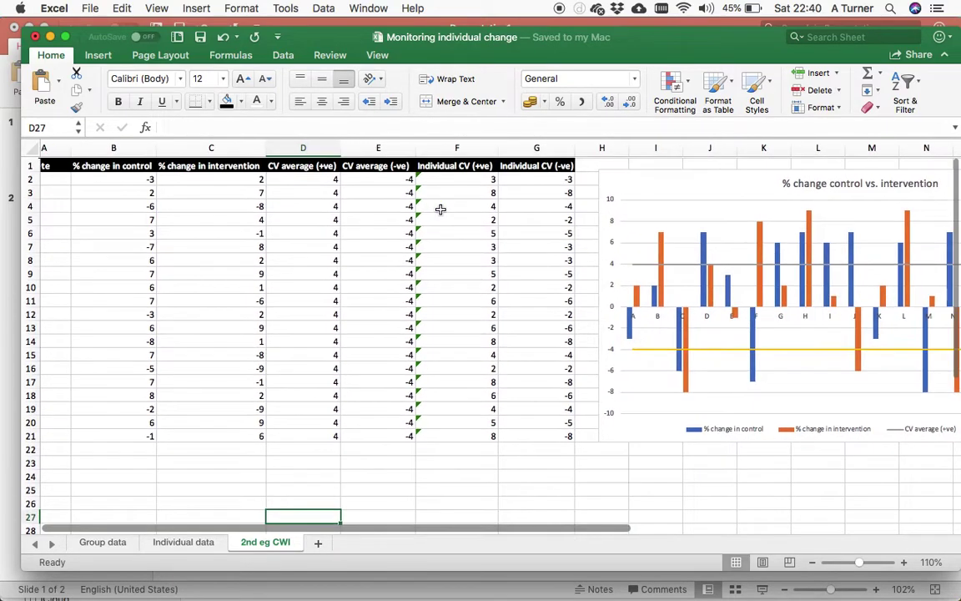
pyautogui.hscroll(-2, 440, 209)
pyautogui.hscroll(2, 440, 208)
pyautogui.hscroll(-2, 440, 209)
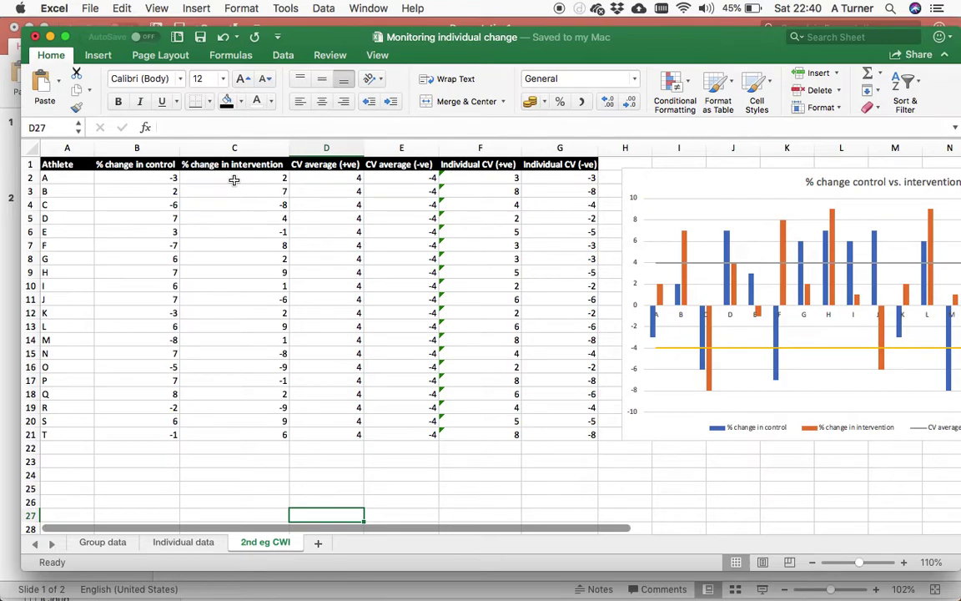
pyautogui.click(157, 179)
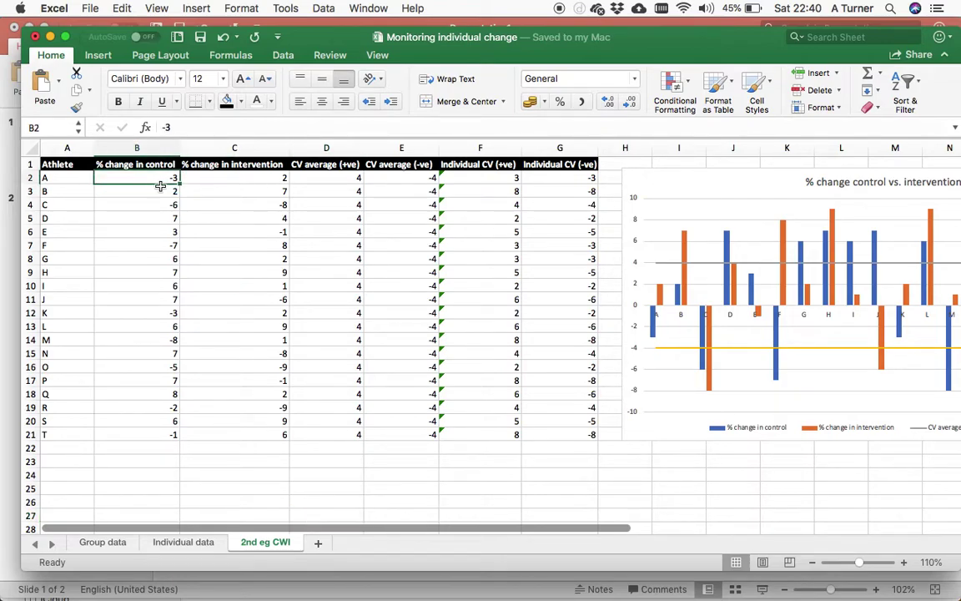
pyautogui.moveTo(161, 184); pyautogui.dragTo(143, 254)
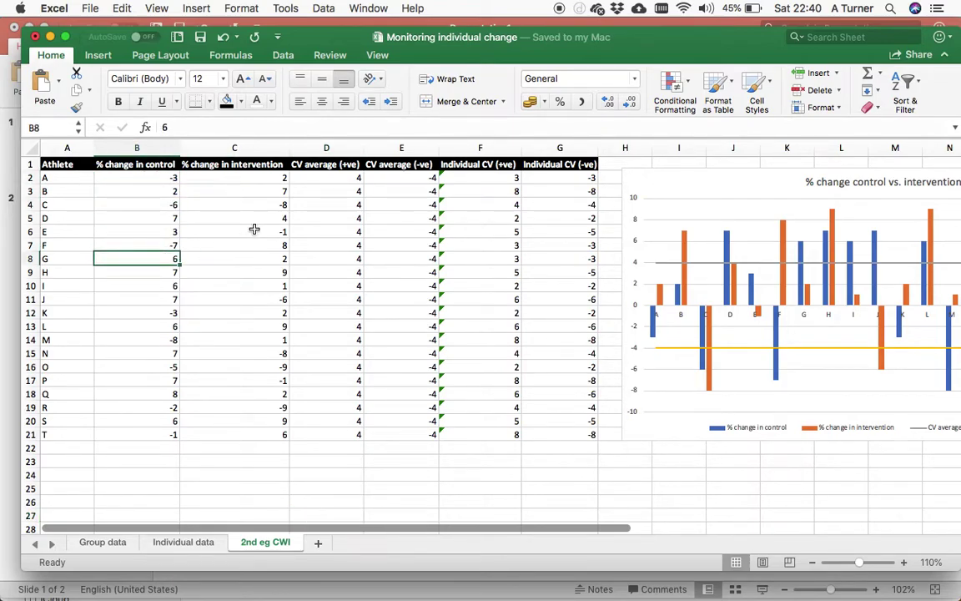
pyautogui.click(281, 245)
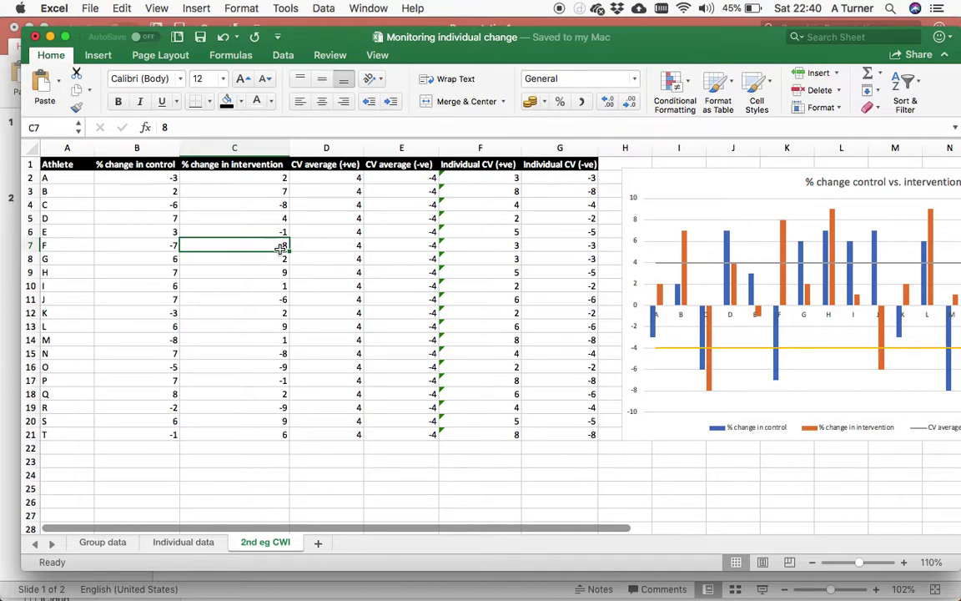
# Step: Examine the control vs. intervention chart and the formulas behind the positive and negative average and individual CV columns
pyautogui.hscroll(6, 281, 249)
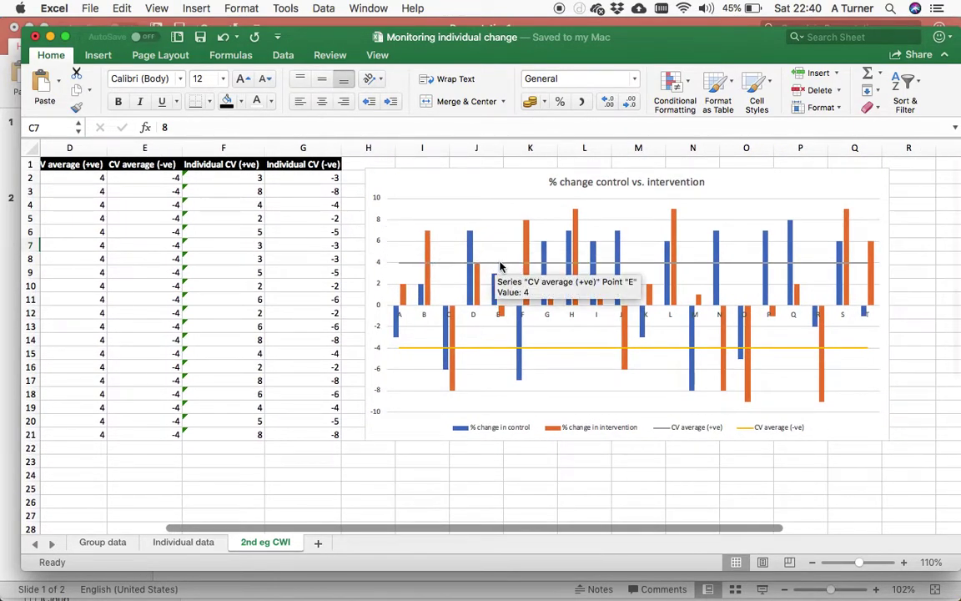
pyautogui.hscroll(-2, 346, 259)
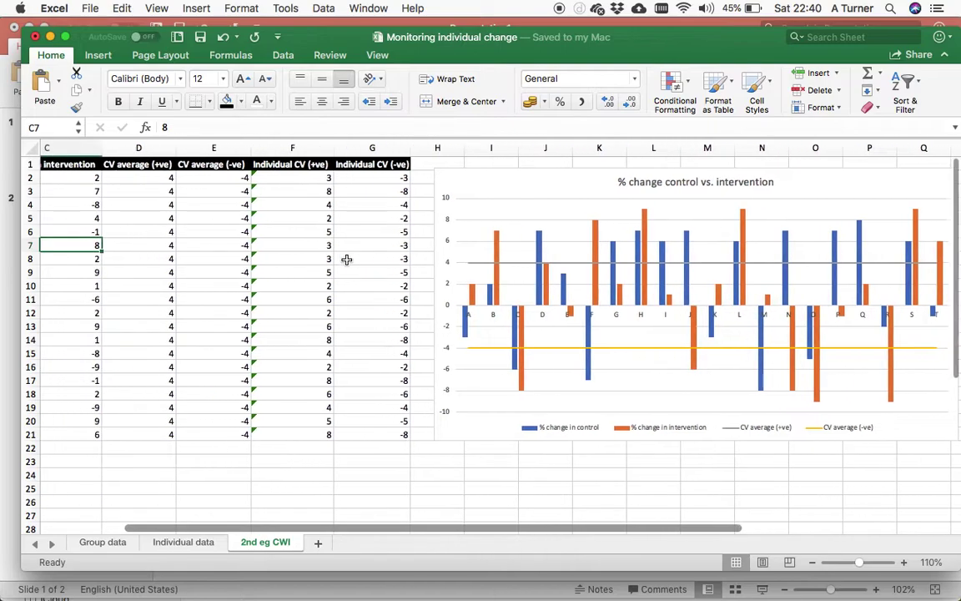
pyautogui.click(167, 181)
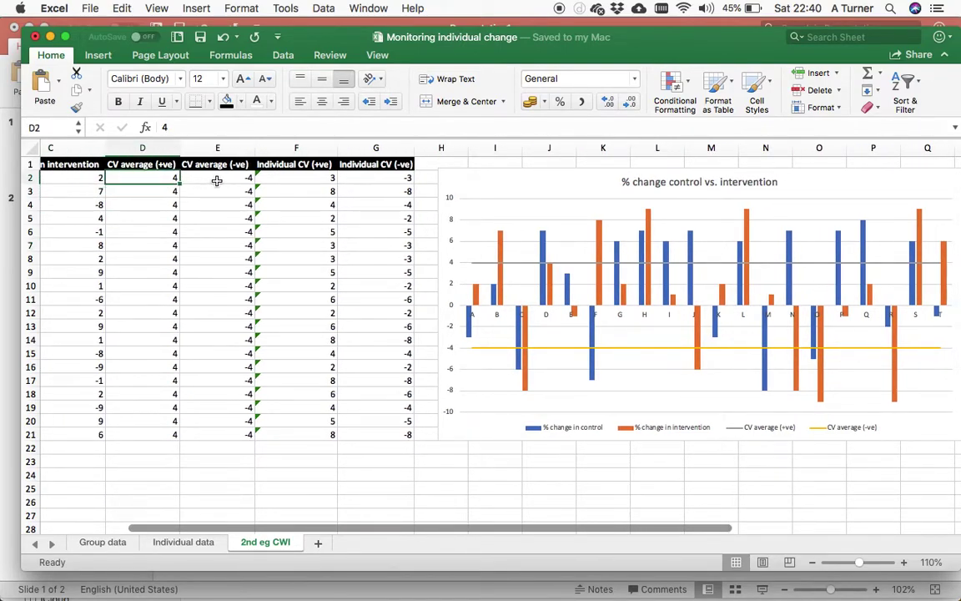
pyautogui.click(215, 180)
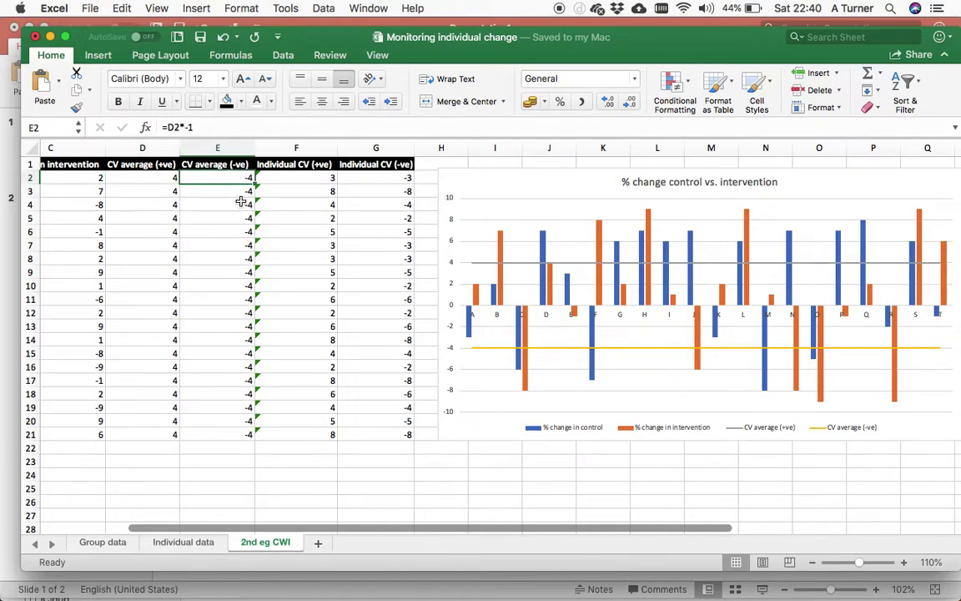
pyautogui.click(240, 202)
pyautogui.click(312, 177)
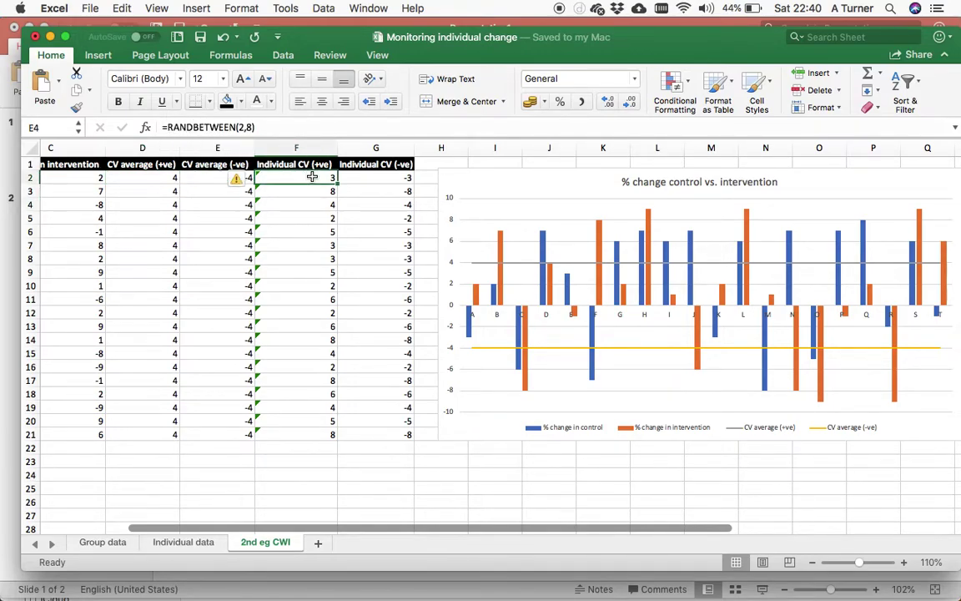
pyautogui.moveTo(312, 177); pyautogui.dragTo(316, 313)
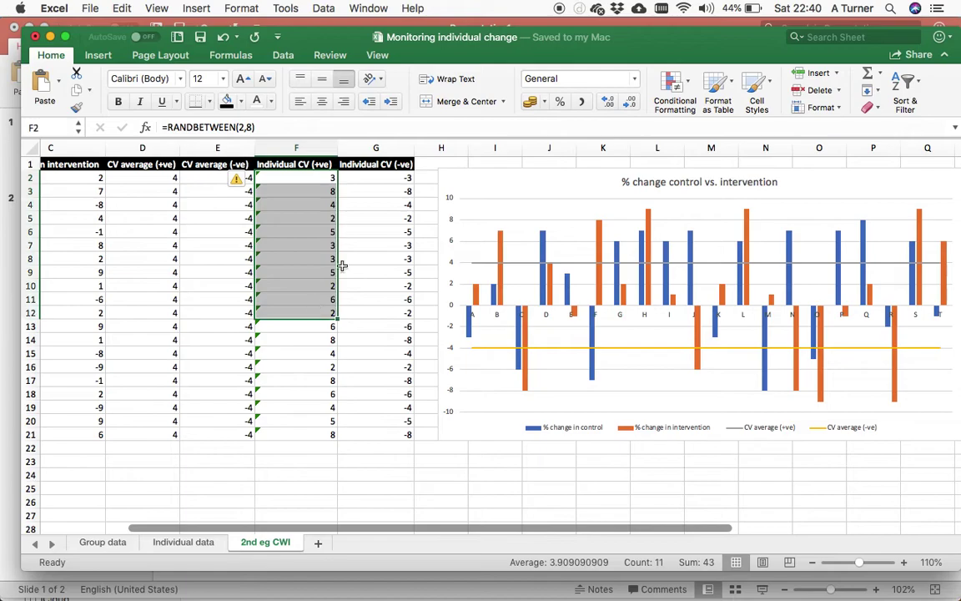
pyautogui.click(388, 179)
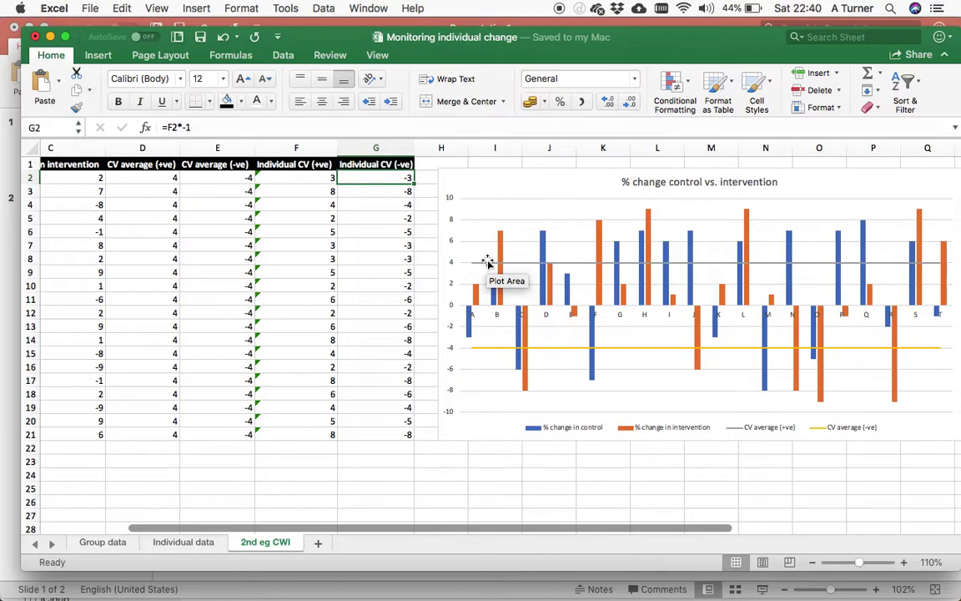
# Step: Switch to PowerPoint and, on slide 2, compare the athletes' control and intervention bars with the shaded CV band
pyautogui.hotkey('ctrl', 'Up')
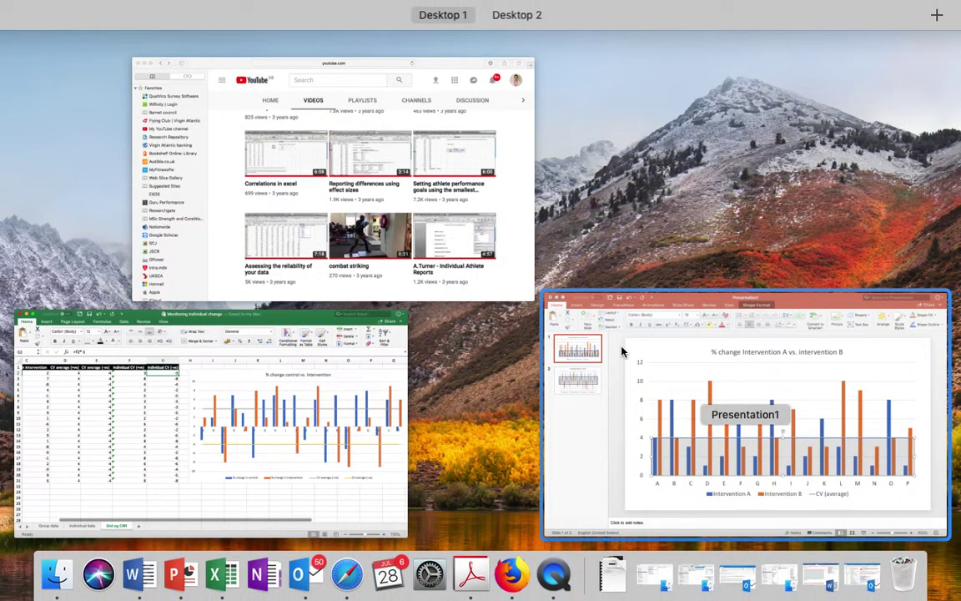
pyautogui.click(623, 348)
pyautogui.click(101, 238)
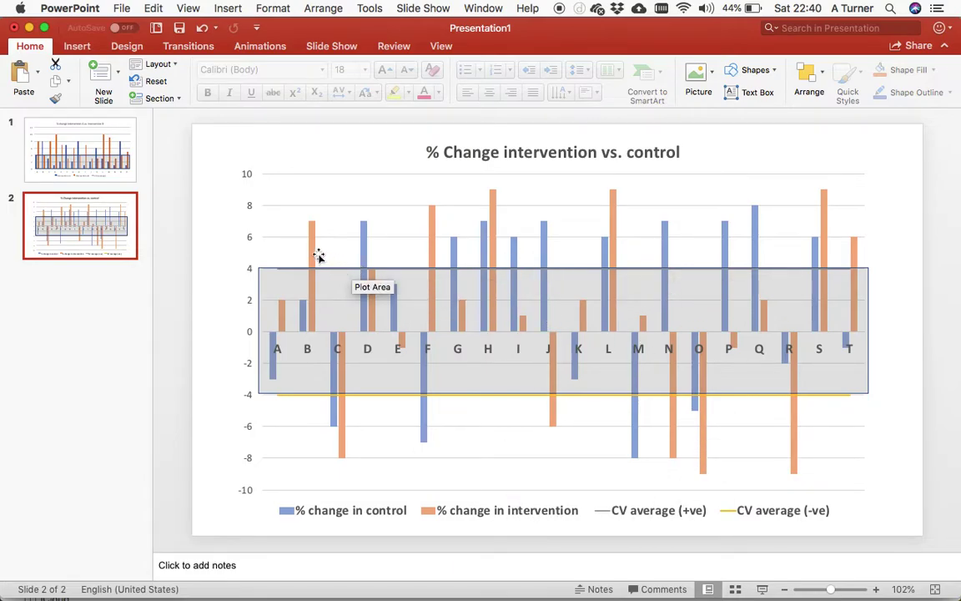
pyautogui.moveTo(316, 259)
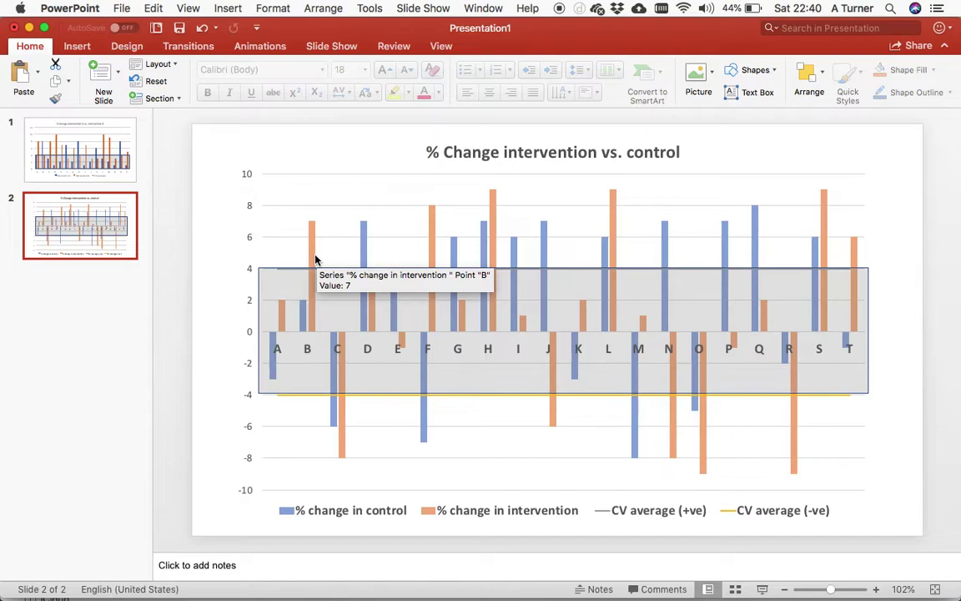
pyautogui.moveTo(363, 245)
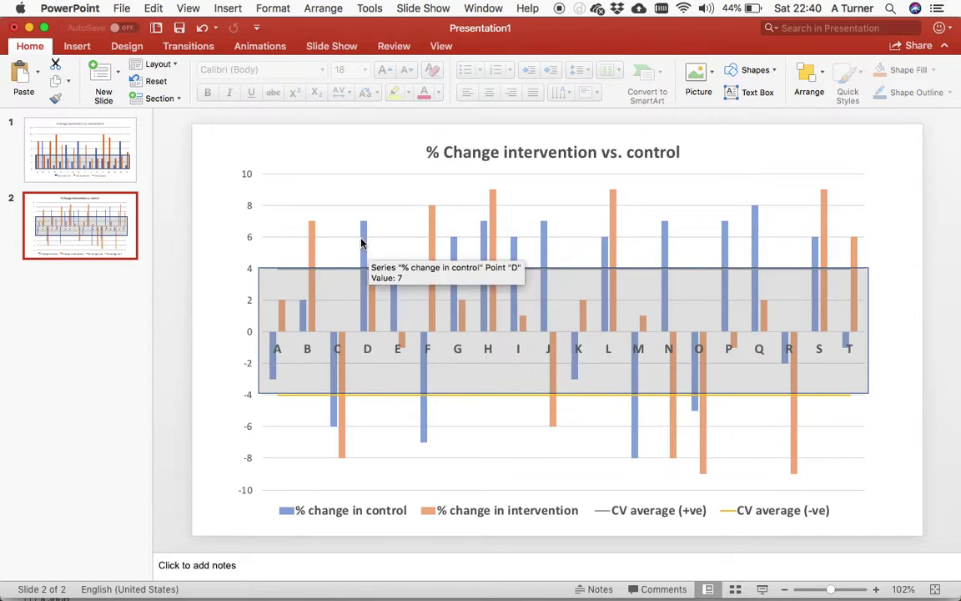